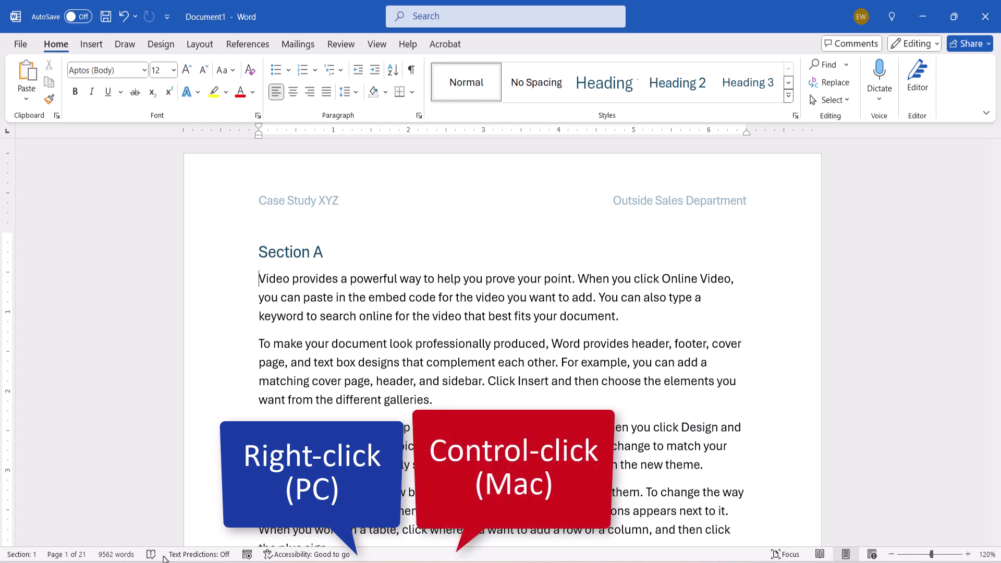
Step: Enable Character Count (with spaces) on the status bar via Customize Status Bar, then return to the document
{"action": "right_click", "coordinate": [164, 558]}
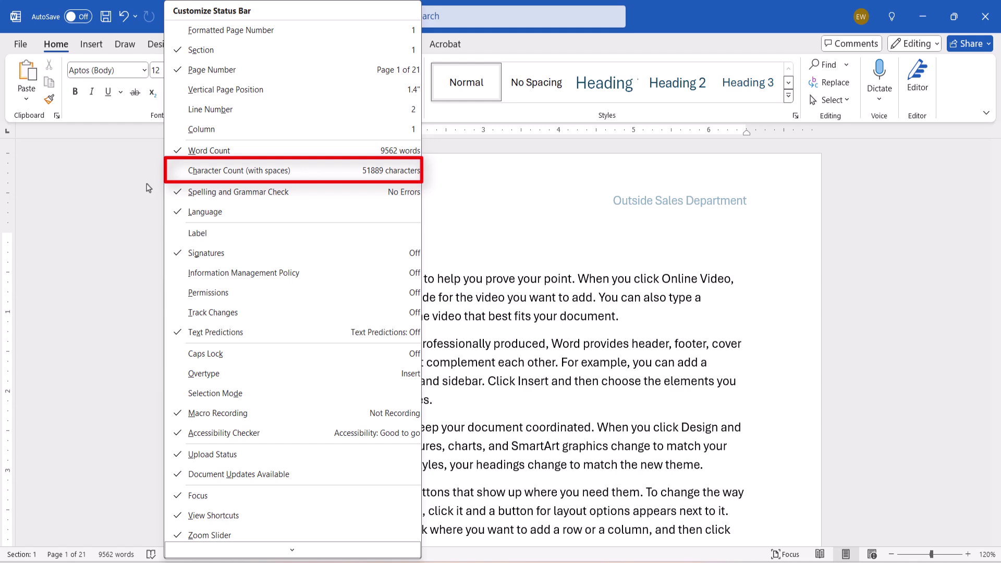
{"action": "left_click", "coordinate": [190, 171]}
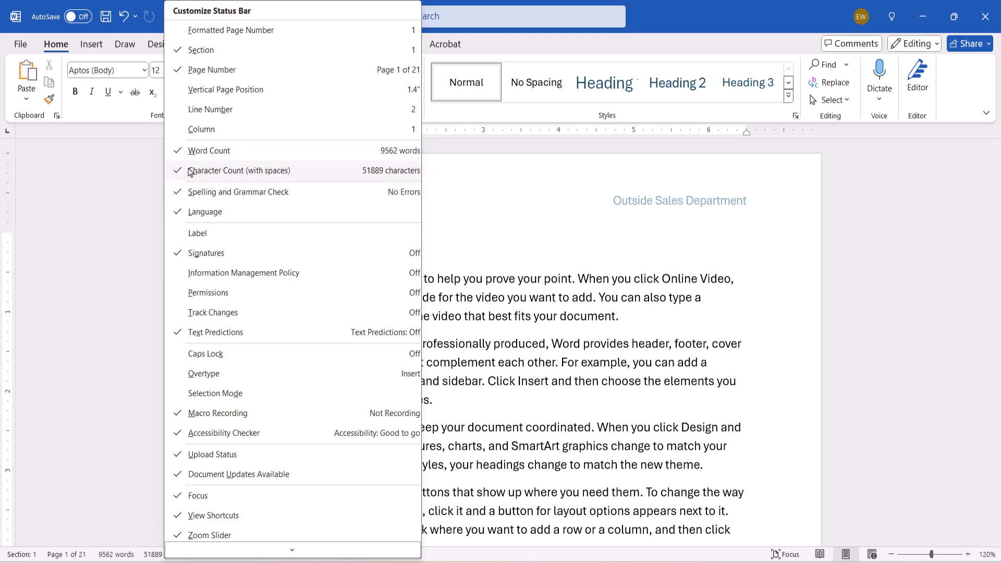
{"action": "left_click", "coordinate": [130, 220]}
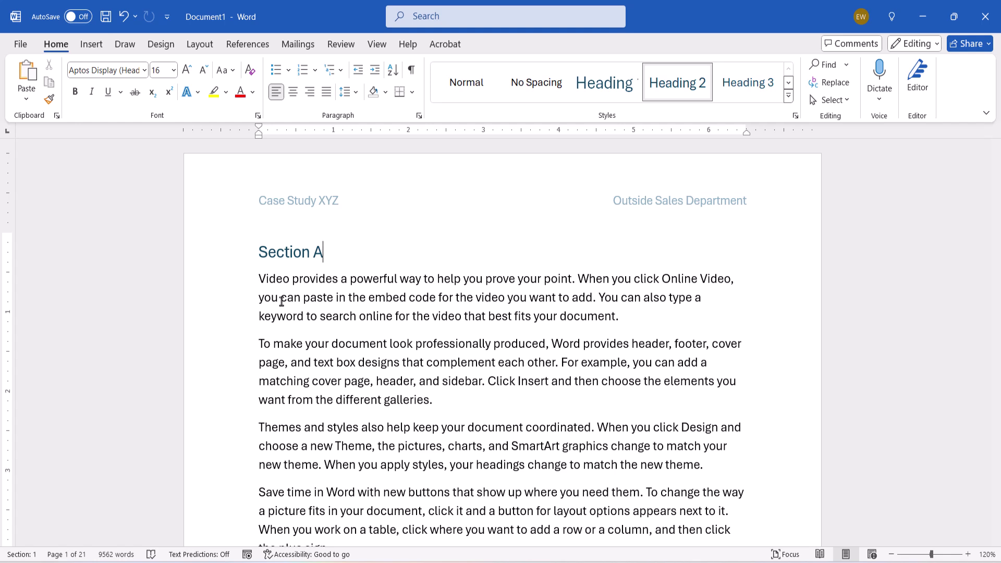
{"action": "triple_click", "coordinate": [282, 301]}
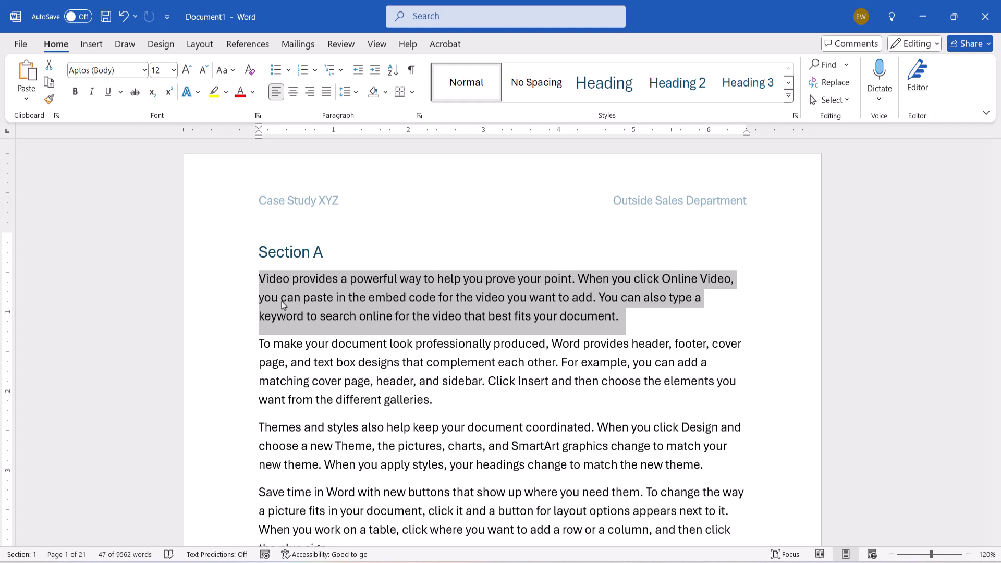
{"action": "key", "text": "ctrl"}
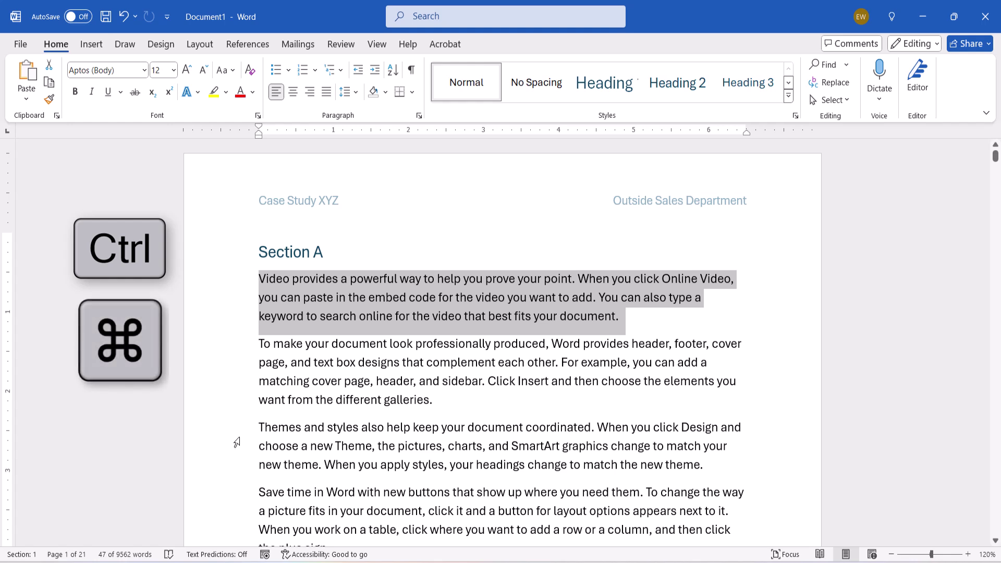
{"action": "triple_click", "coordinate": [281, 433], "text": "ctrl"}
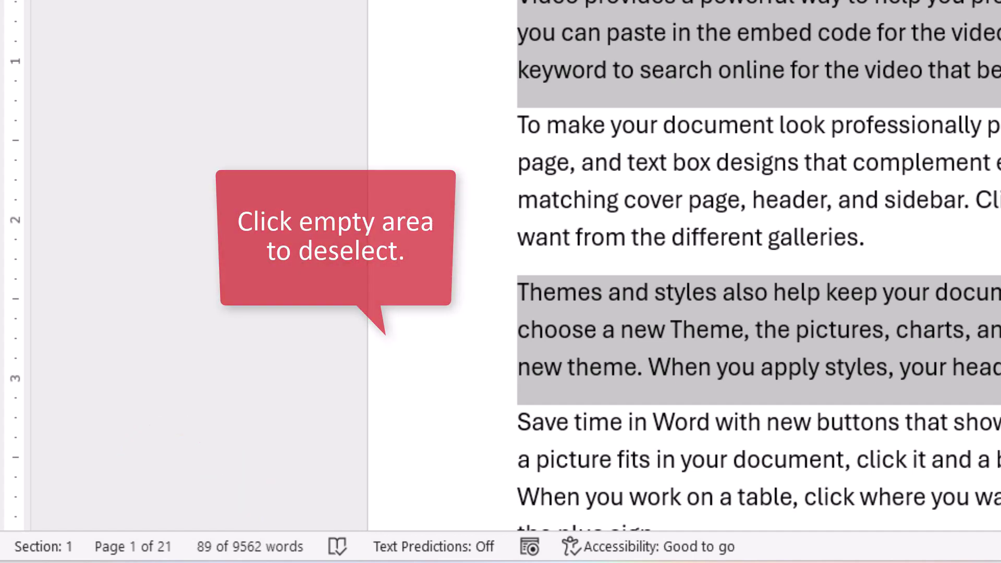
{"action": "key", "text": "Left"}
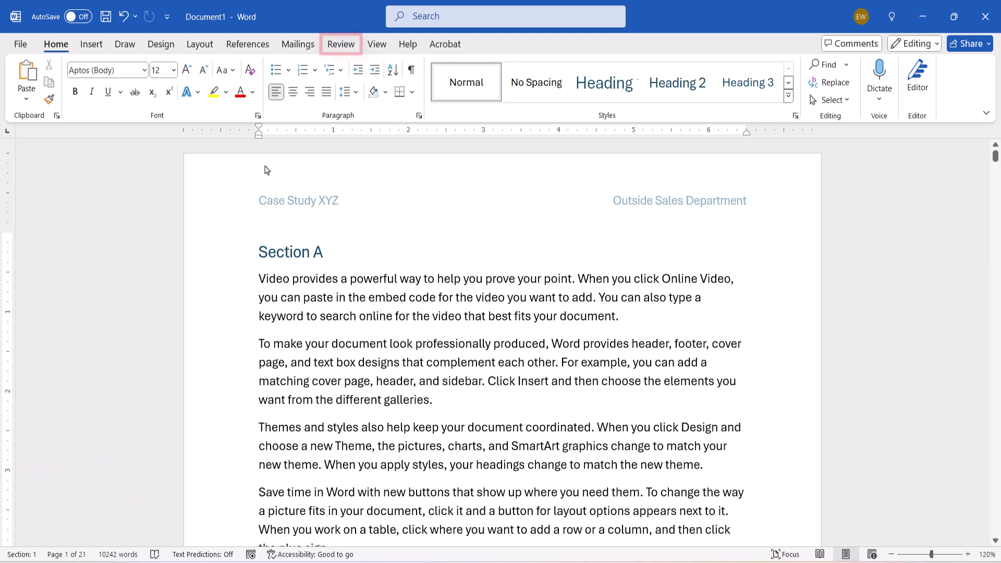
Step: Switch to the Review ribbon and show the full Word Count statistics (Ctrl+Shift+G)
{"action": "left_click", "coordinate": [342, 43]}
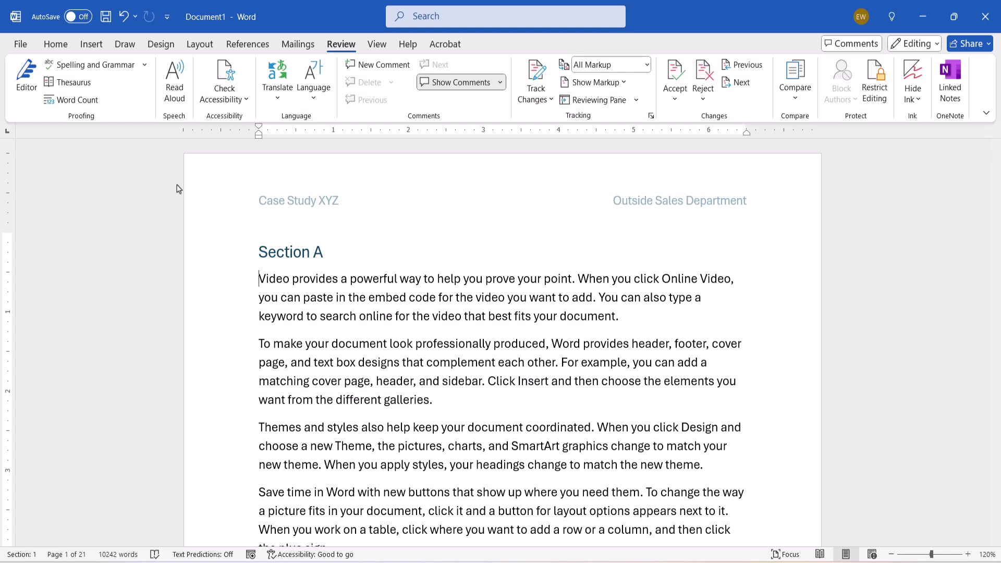
{"action": "key", "text": "ctrl+shift+g"}
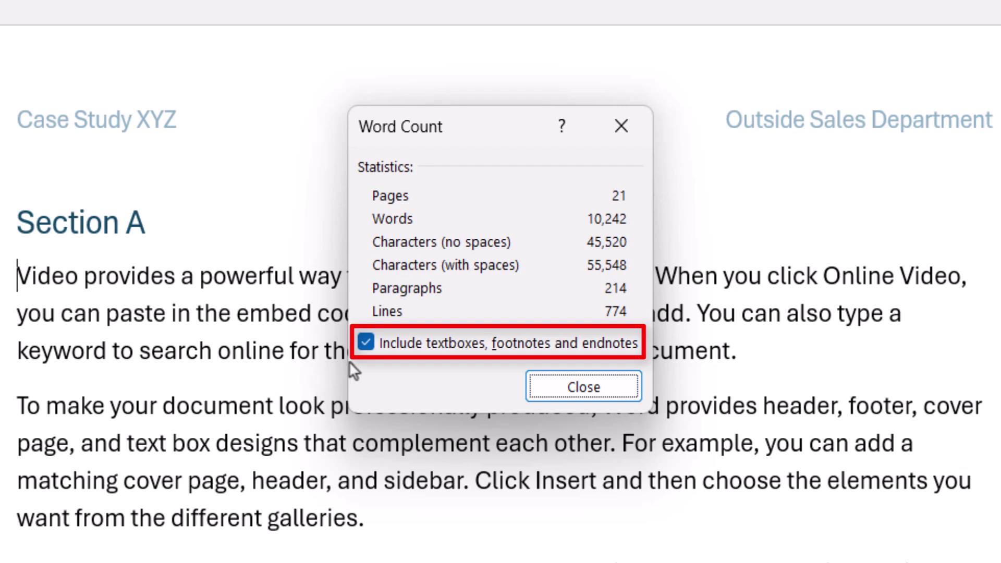
Step: Uncheck Include textboxes, footnotes and endnotes so the count drops to 9,562 words
{"action": "left_click", "coordinate": [362, 342]}
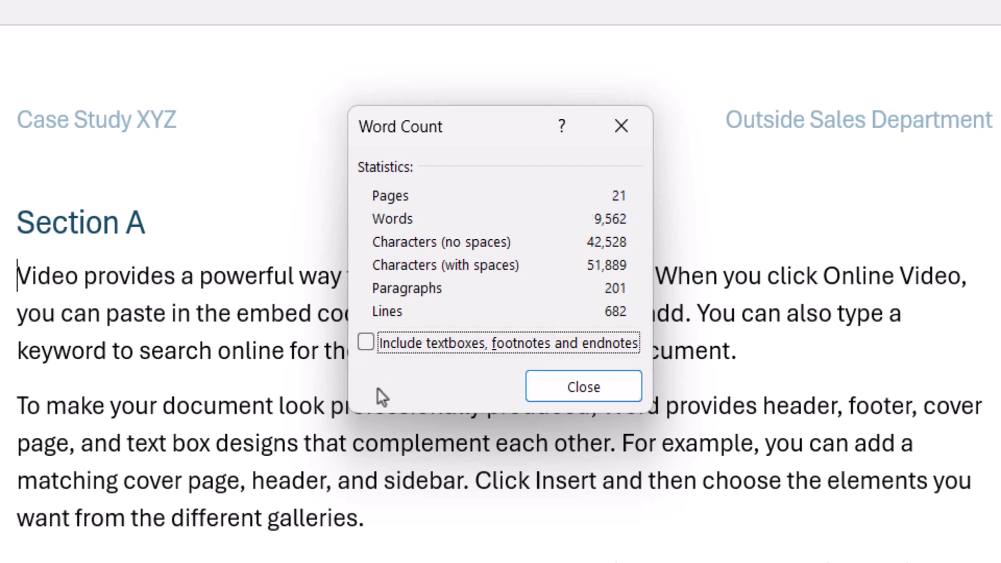